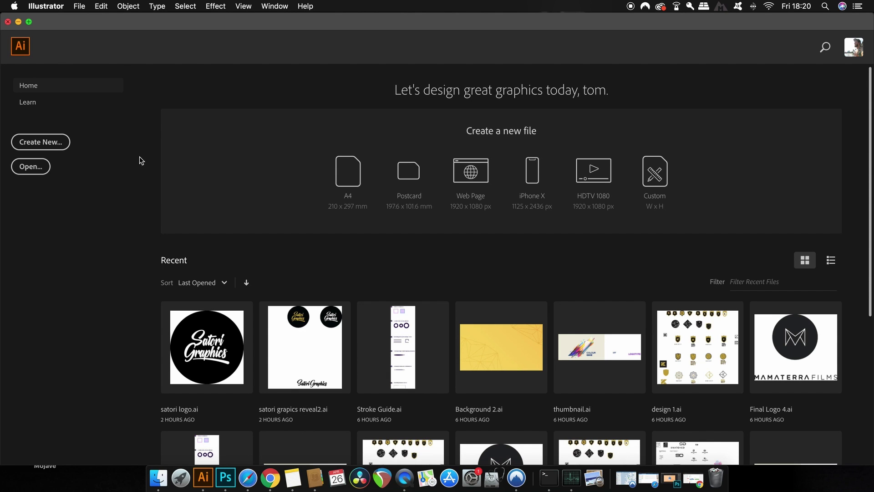
Start a new document in millimetres with 2 artboards
click(85, 6)
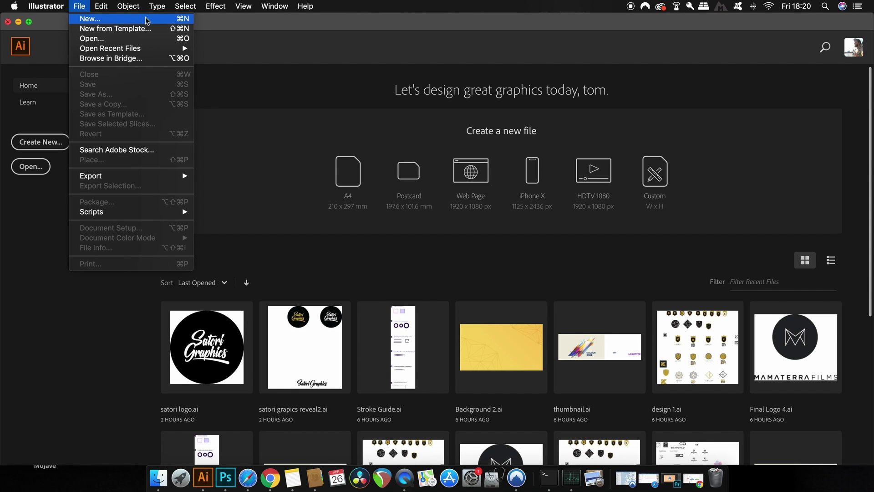
click(114, 21)
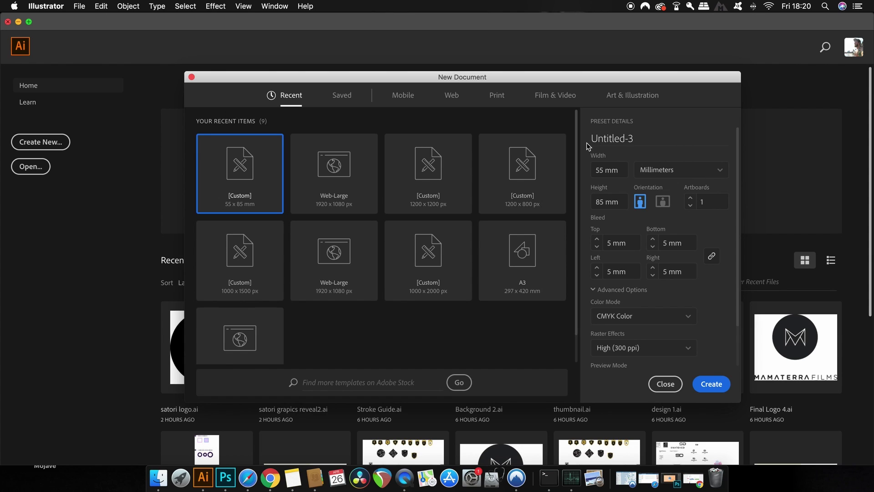
click(654, 170)
click(664, 244)
click(691, 198)
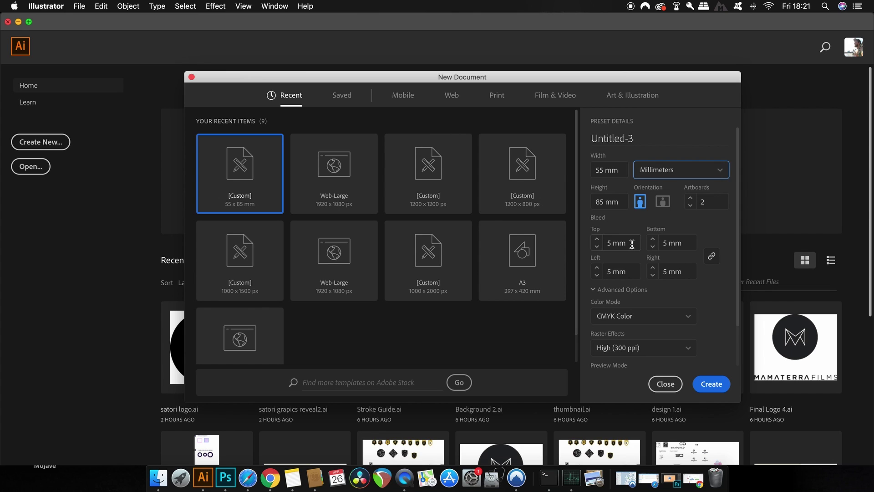
Set a linked 5 mm bleed on all sides, confirm CMYK colour mode, and create the document
click(632, 244)
text(3)
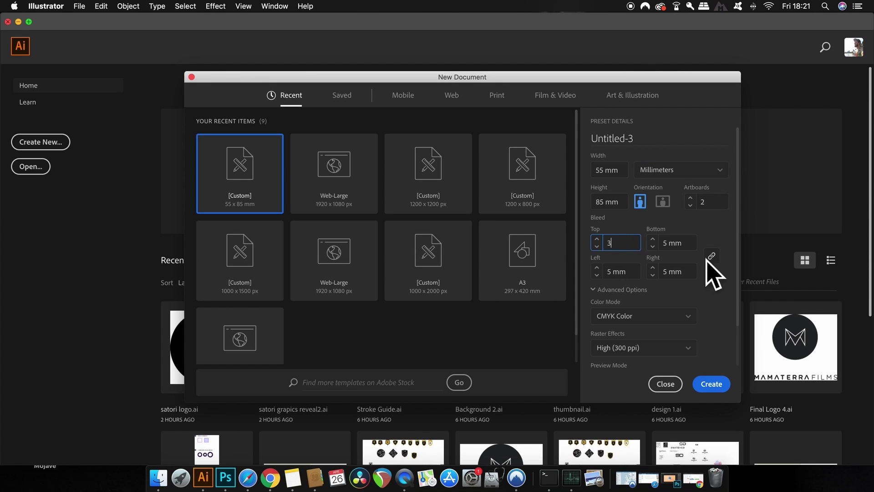
click(711, 256)
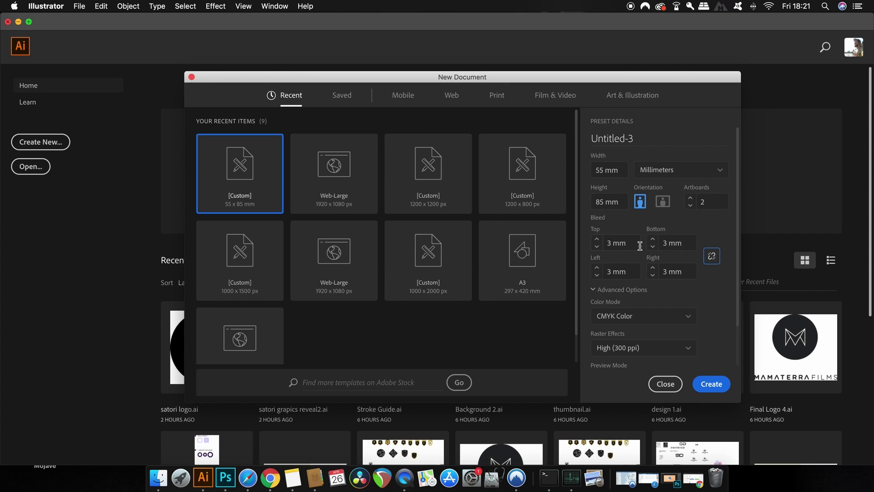
click(639, 244)
text(5)
click(711, 256)
click(688, 316)
scroll(690, 310, down, 2)
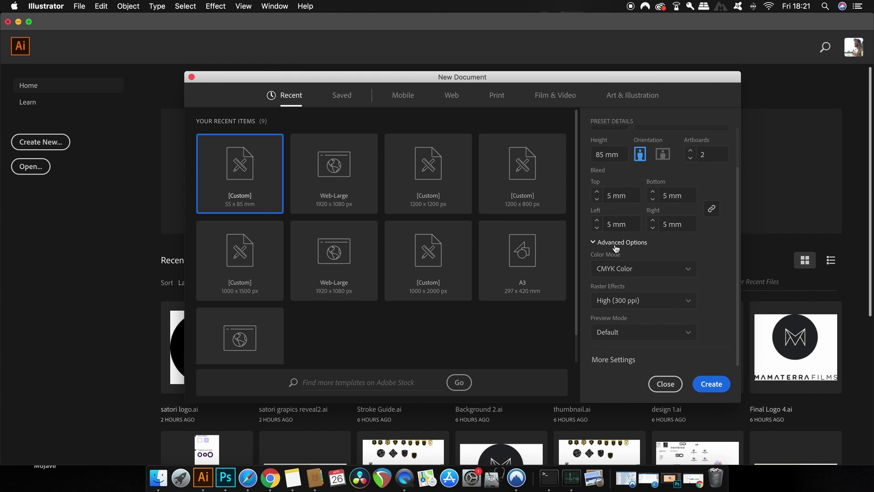
scroll(620, 249, up, 2)
scroll(626, 293, down, 1)
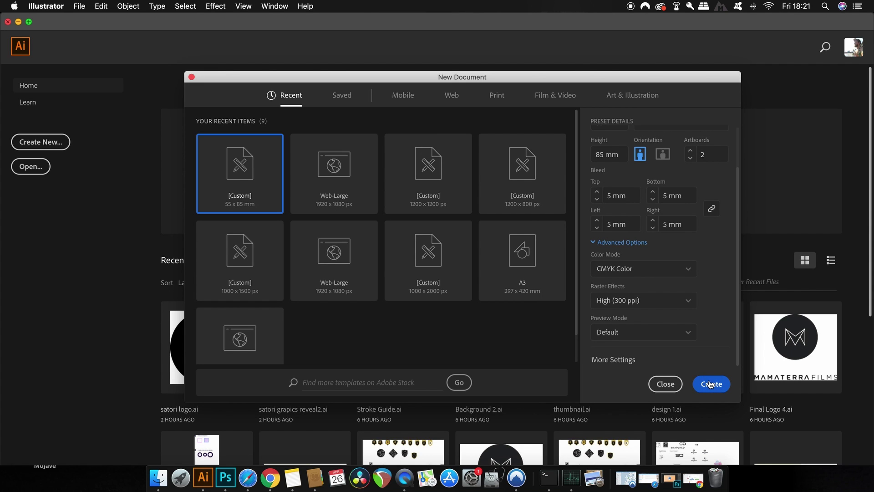
click(710, 384)
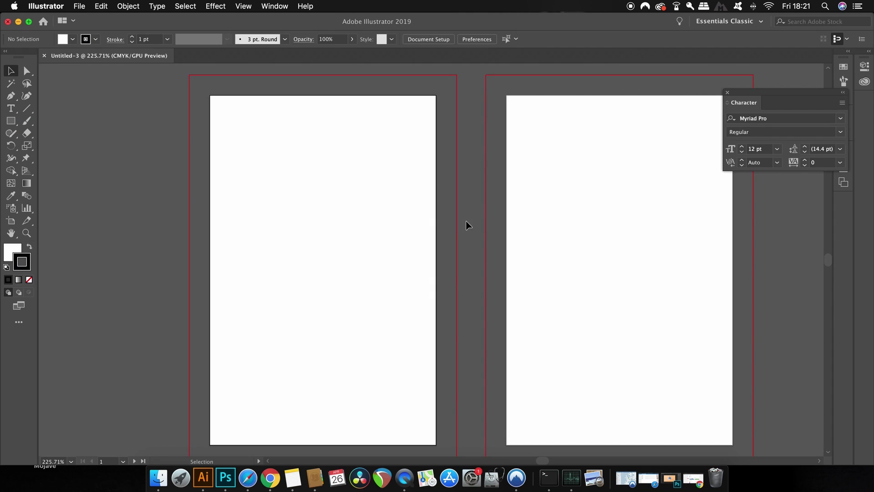
Zoom out, close the Character panel, and place tan, pale pink and grey colour squares beside the artboards
key(super+minus)
key(super+minus)
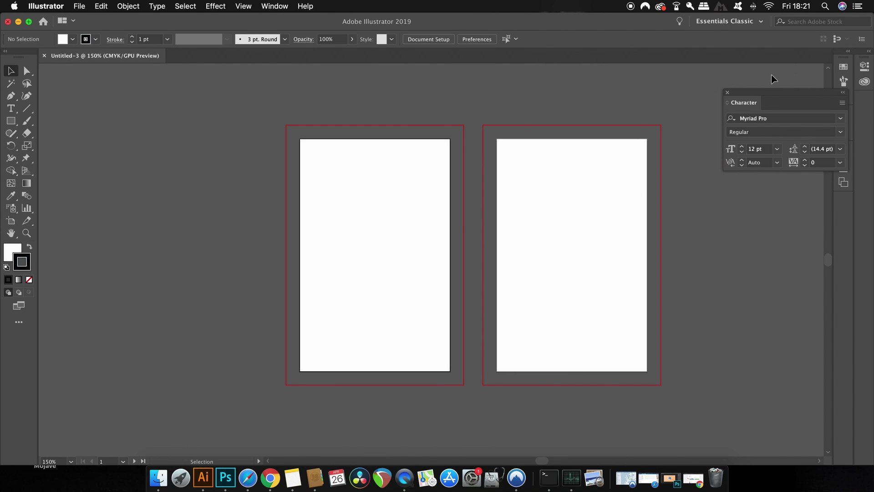
click(728, 92)
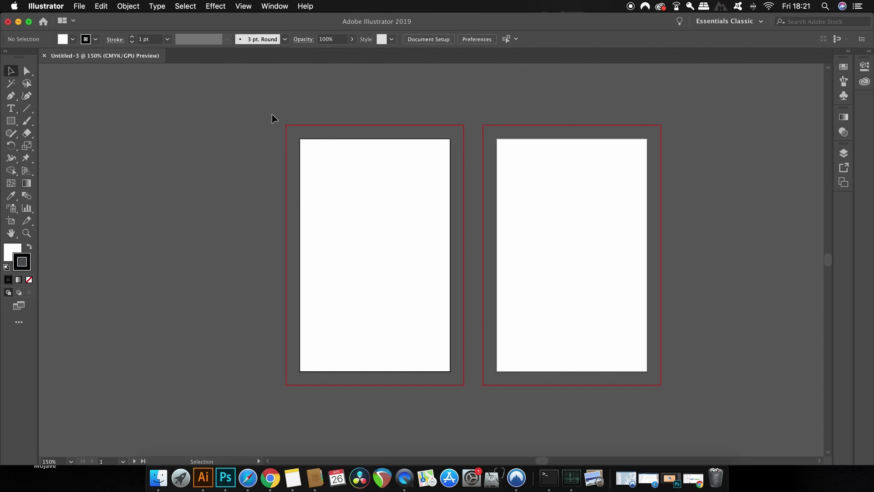
drag(270, 113, 460, 357)
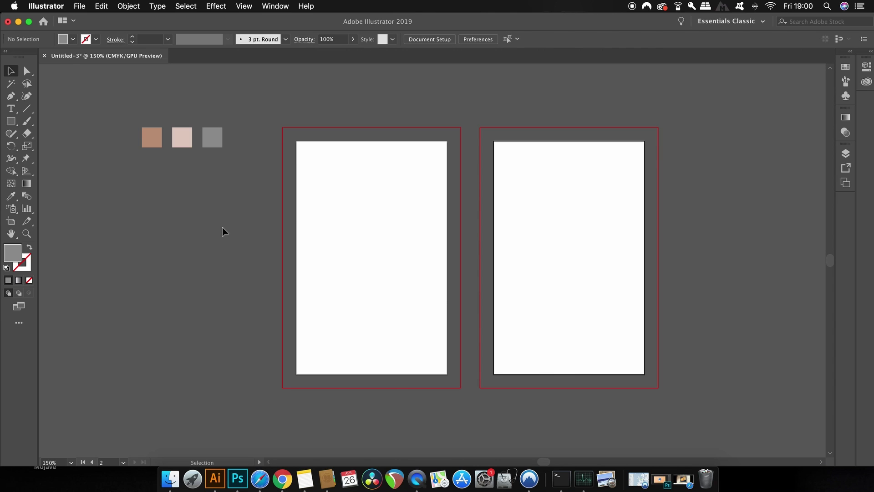
Draw a rectangle covering artboard 1 and its bleed, and fill it with the sampled tan
key(m)
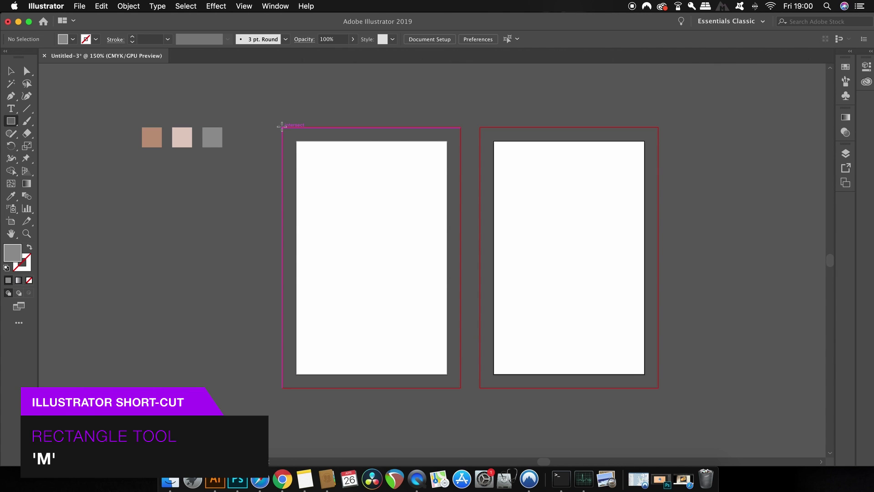
drag(282, 127, 460, 388)
key(i)
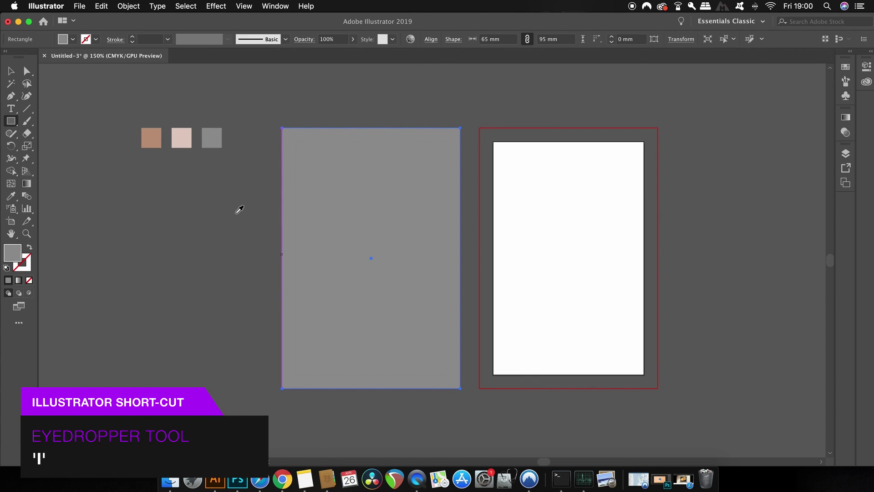
click(152, 138)
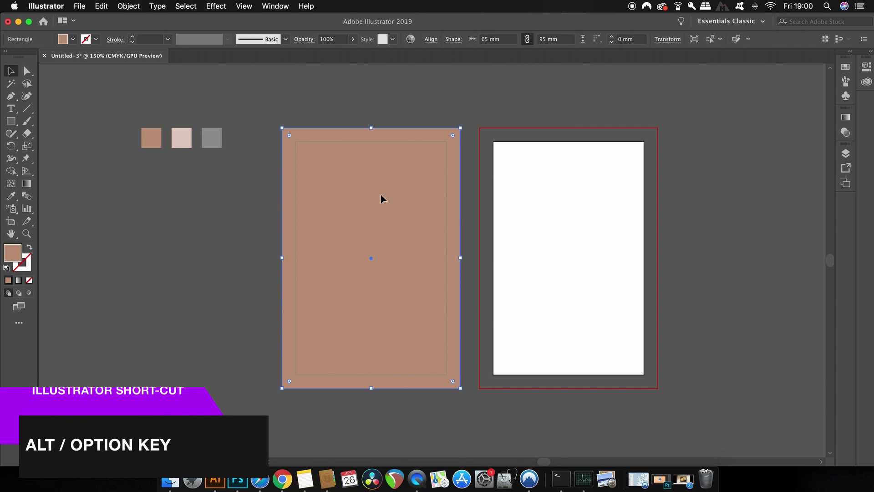
Copy the rectangle onto artboard 2 and change its fill to off-white F4F3EF
drag(382, 199, 550, 197)
double_click(9, 253)
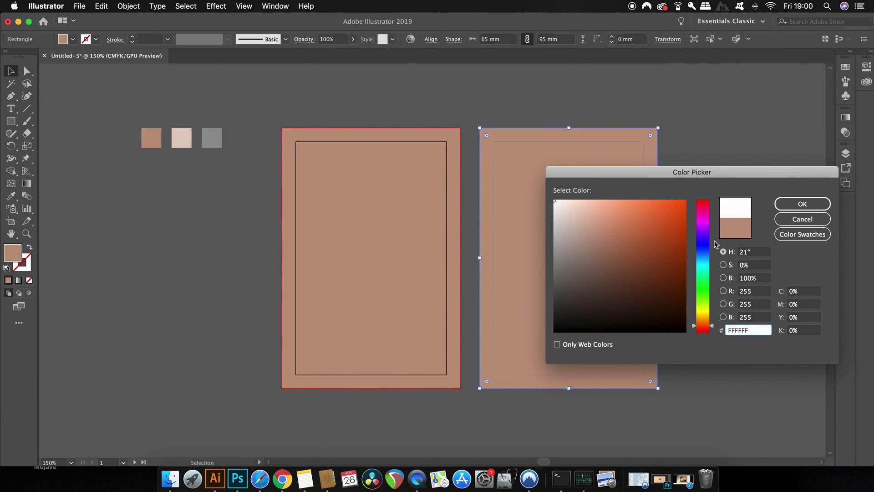
click(704, 315)
click(705, 316)
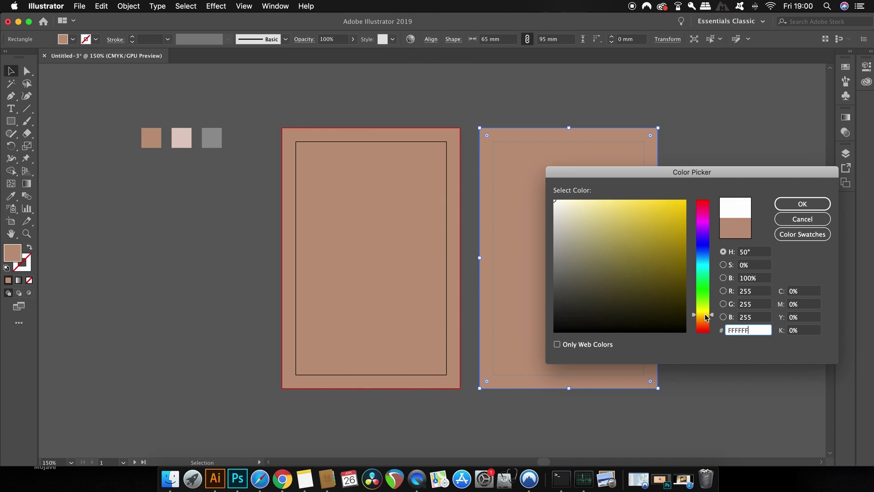
click(557, 205)
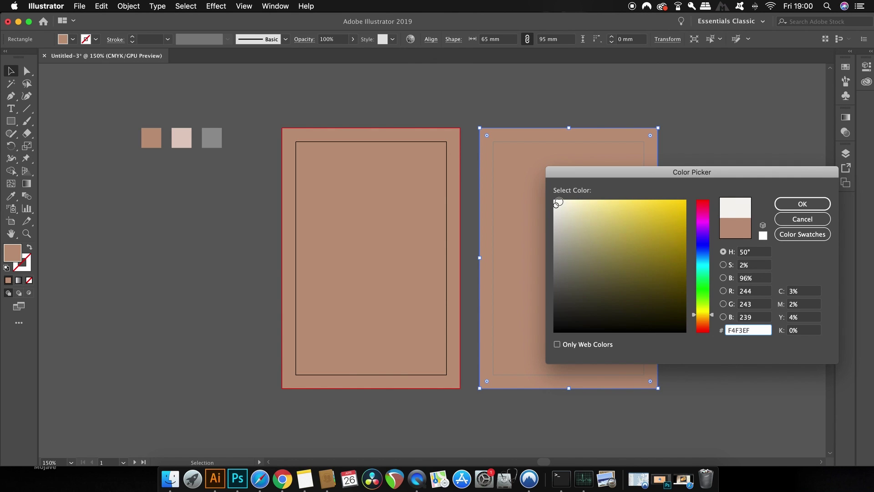
click(706, 315)
click(794, 206)
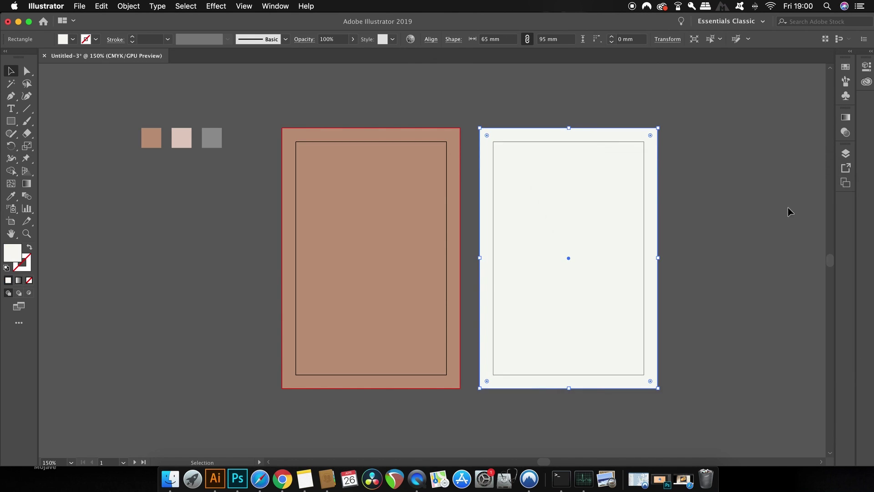
click(128, 86)
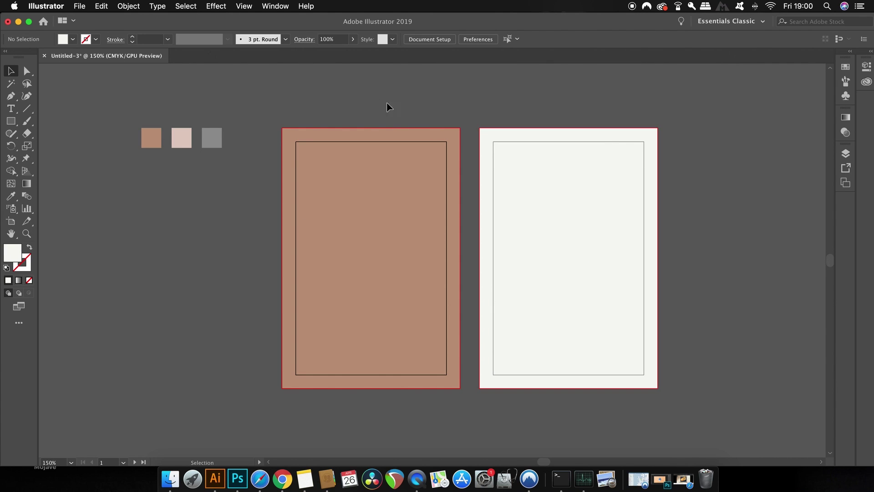
Marquee-select both background rectangles, then deselect them
drag(387, 106, 615, 236)
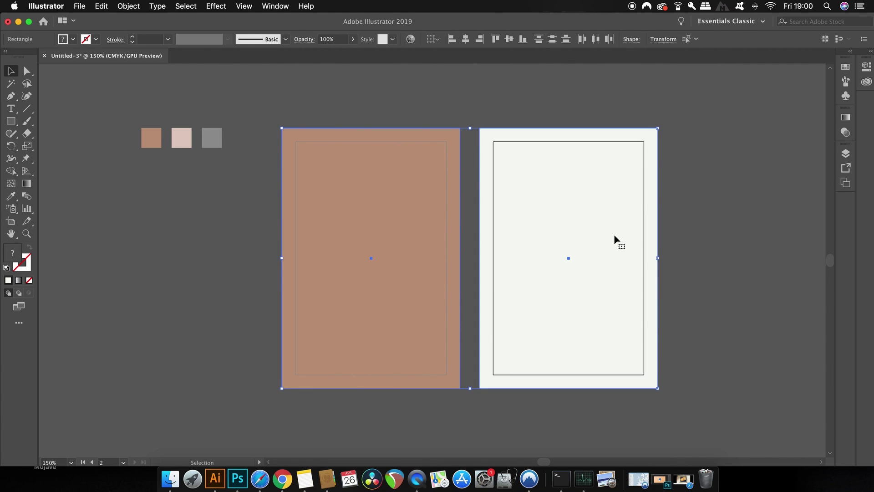
click(698, 217)
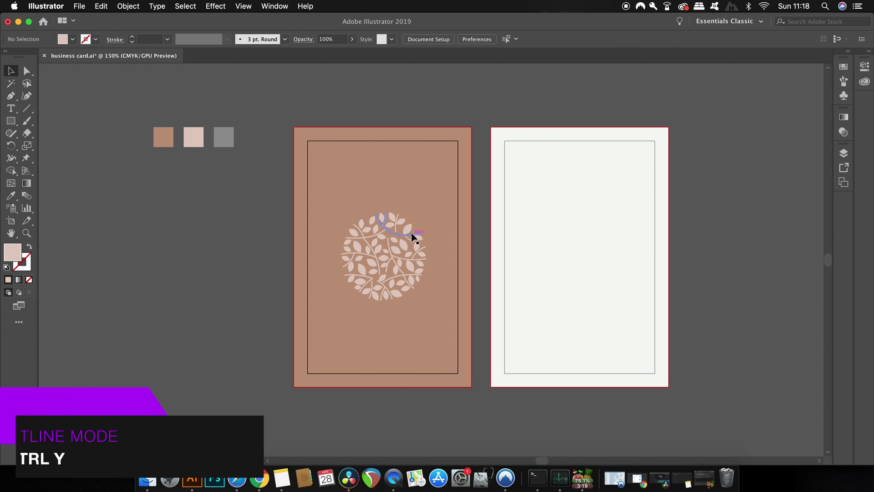
In Outline mode, move the leaf logo left and up on the front card
key(super+y)
scroll(403, 244, up, 2)
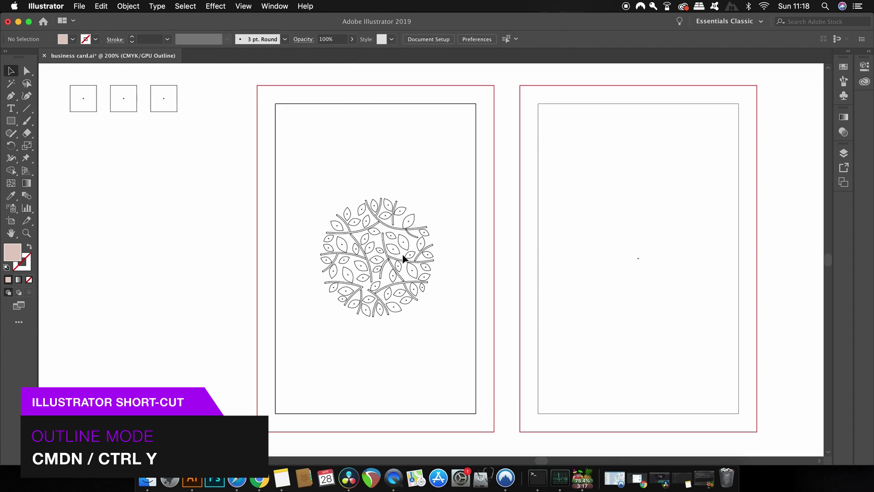
drag(383, 264, 544, 353)
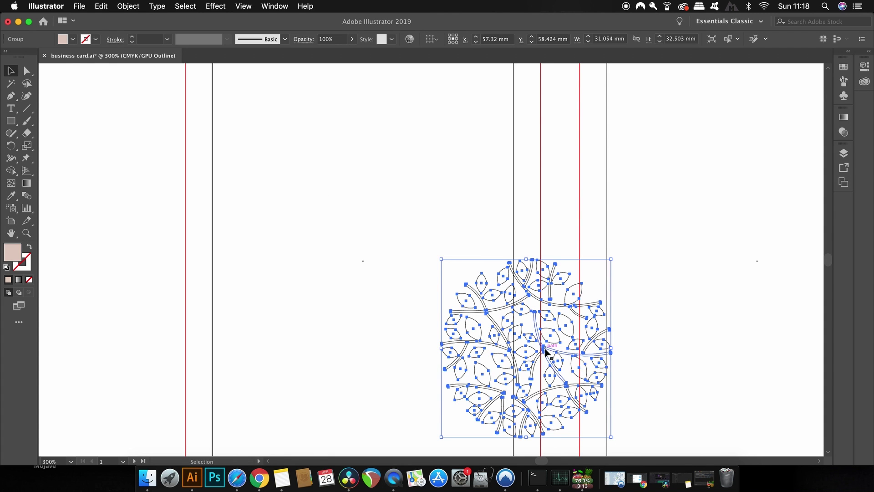
drag(541, 349, 382, 260)
Zoom out, deselect the logo, and return to full-colour Preview mode
key(super+minus)
key(super+minus)
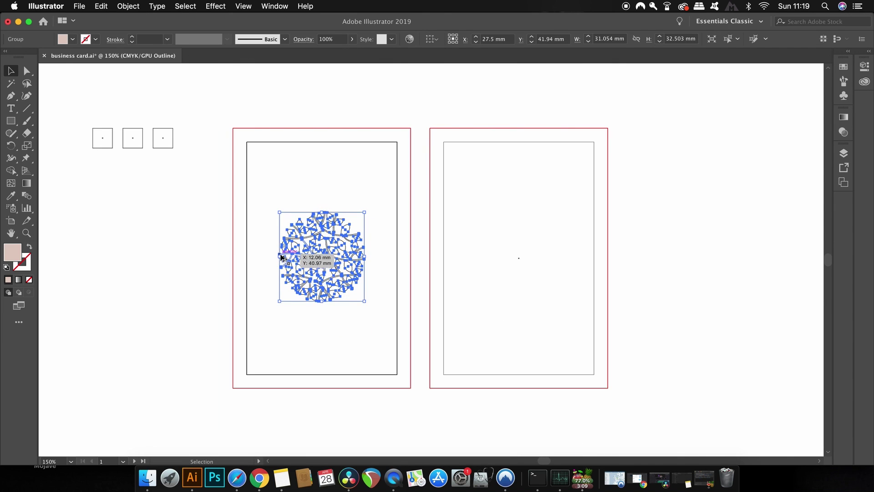
click(187, 245)
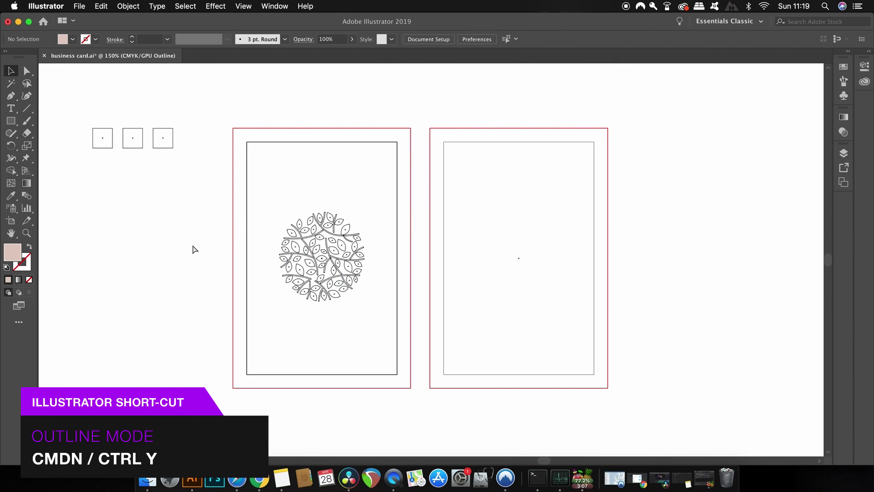
key(super+y)
scroll(291, 244, left, 3)
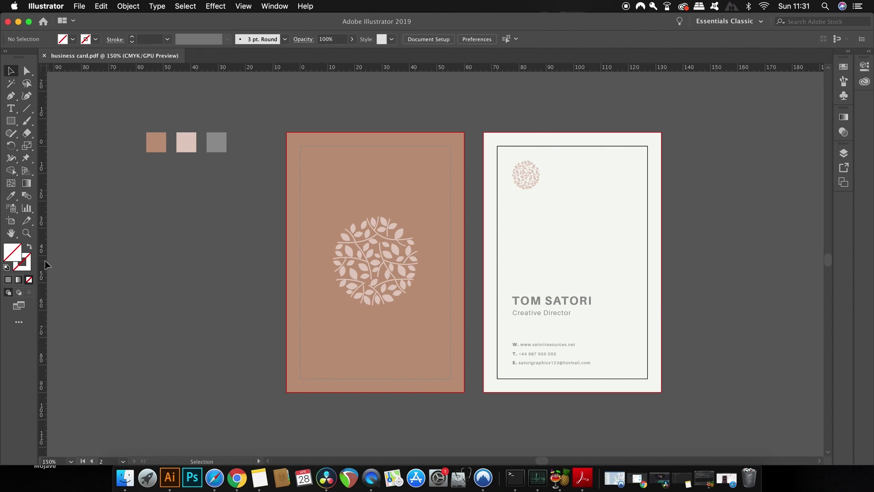
Pull a vertical ruler guide out to the left of the cards, deselect it, and bring up the File menu
drag(45, 262, 97, 271)
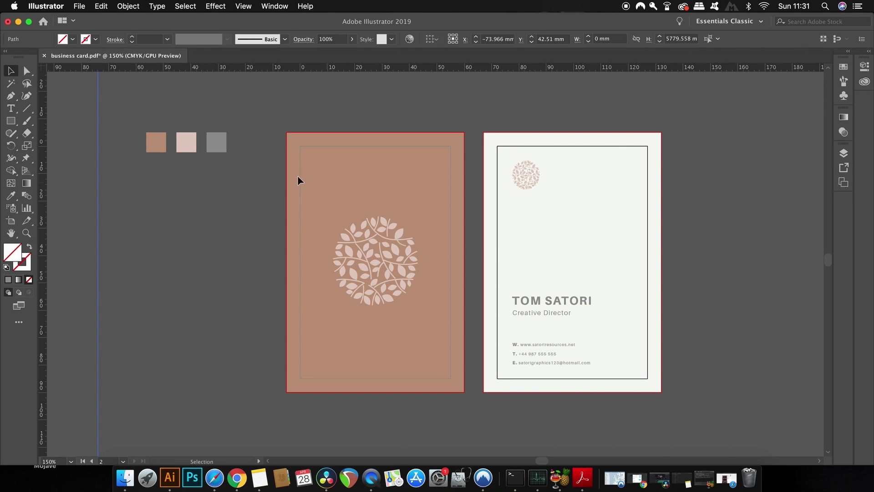
click(188, 113)
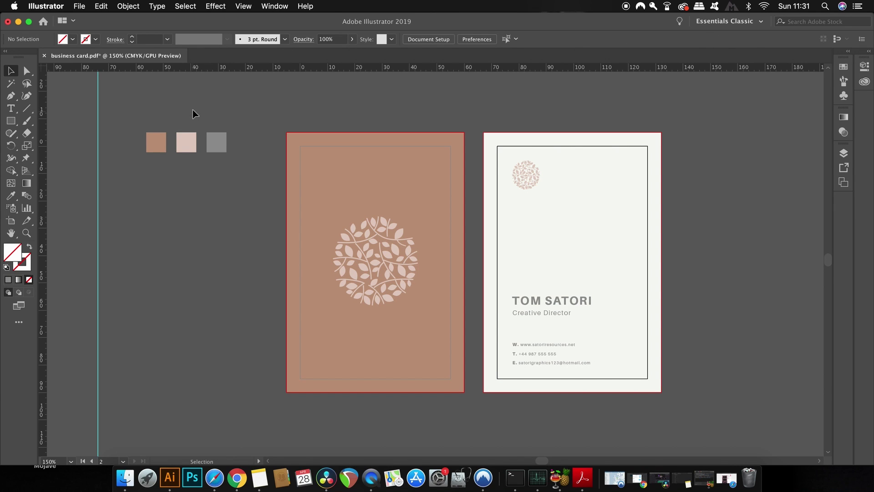
click(79, 6)
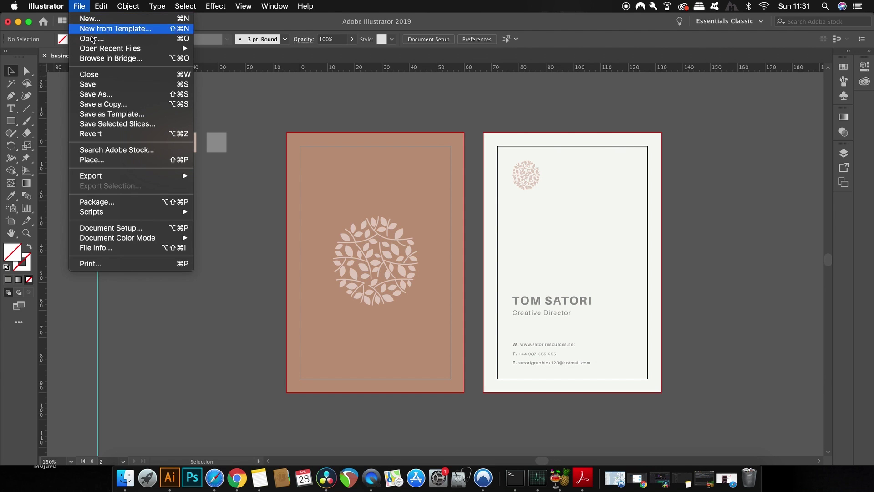
Save the document as Adobe PDF, replacing the existing business card.pdf
click(134, 96)
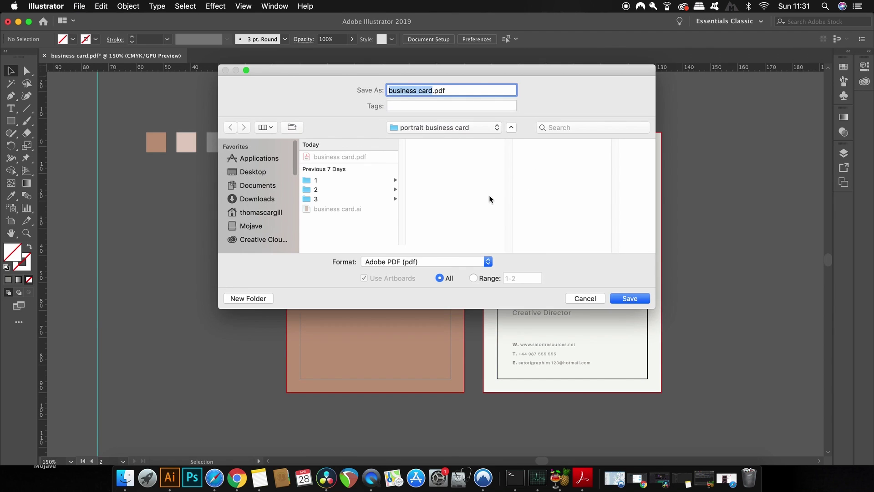
click(377, 262)
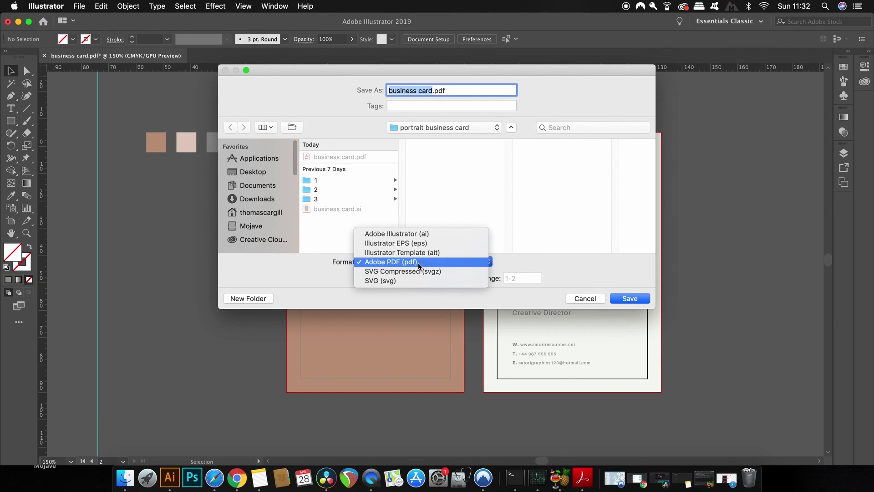
click(419, 262)
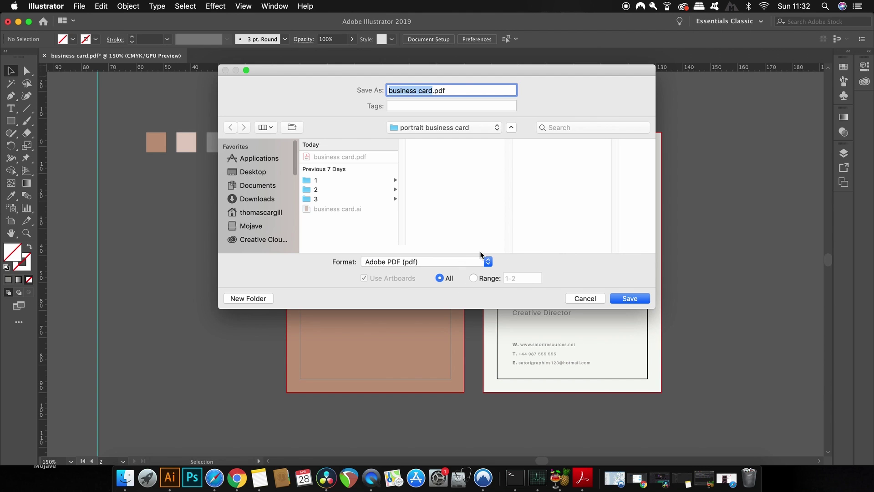
click(628, 299)
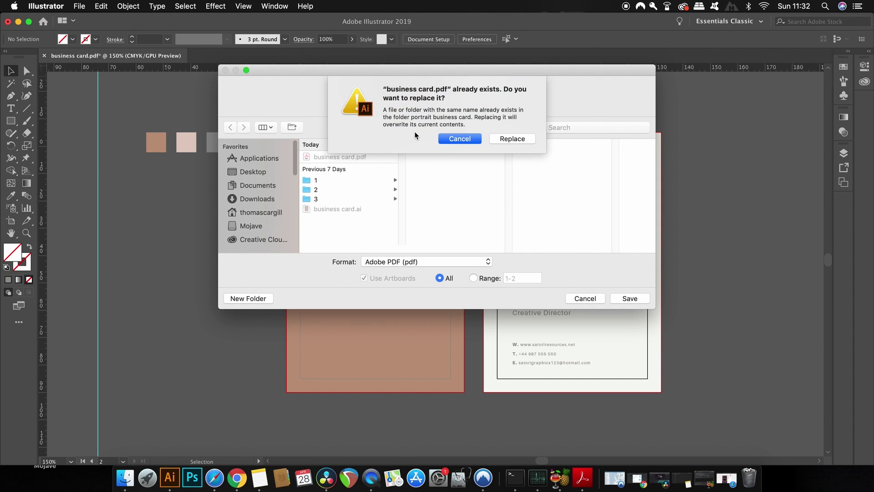
click(510, 139)
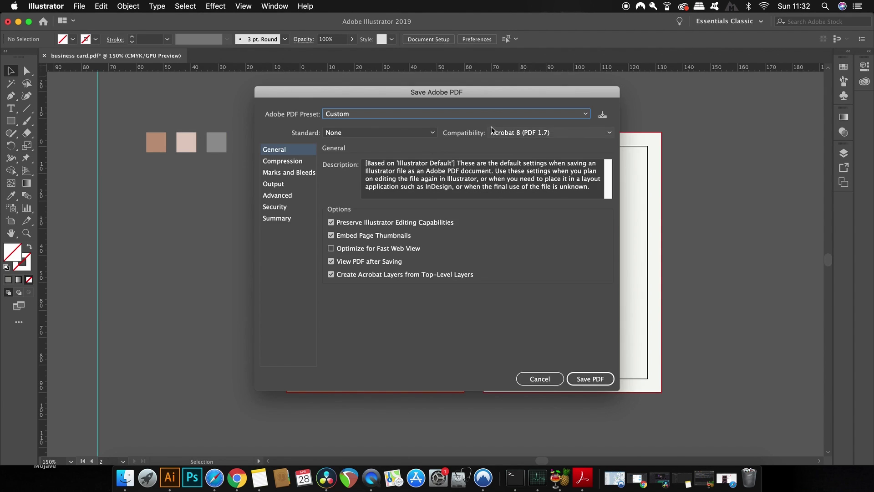
Keep Acrobat 8 (PDF 1.7) compatibility with opening the PDF after saving left on
click(530, 132)
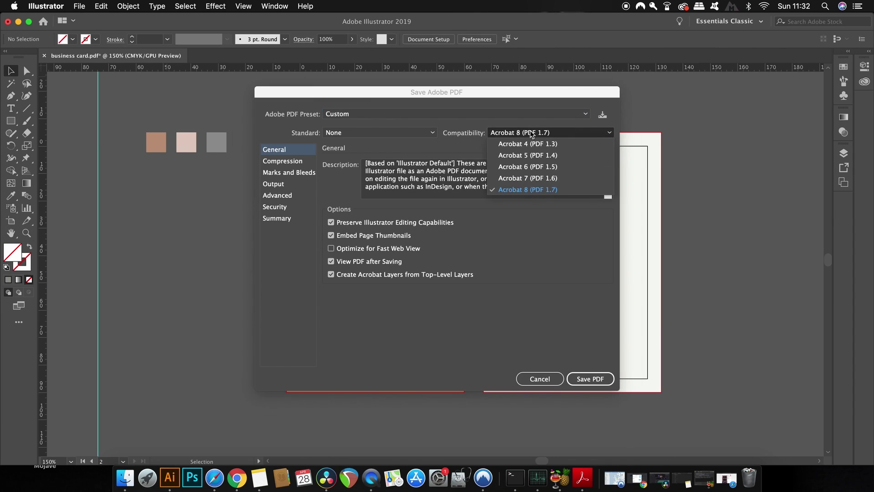
click(533, 190)
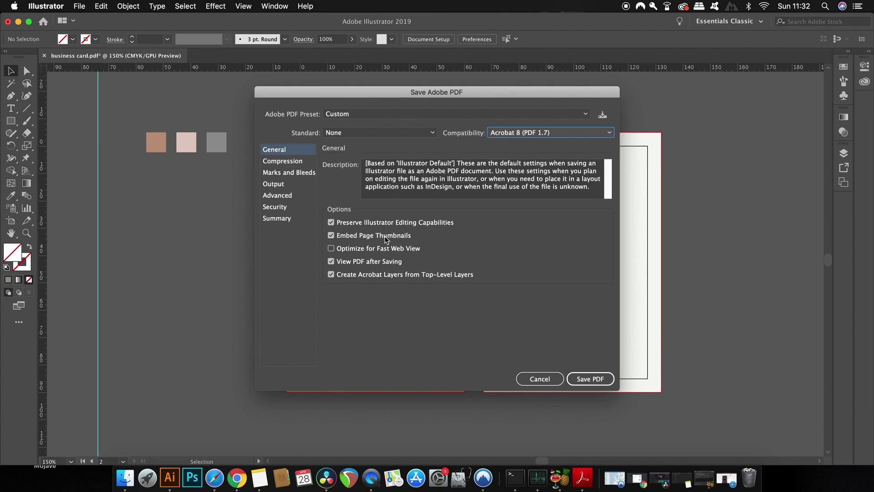
click(378, 261)
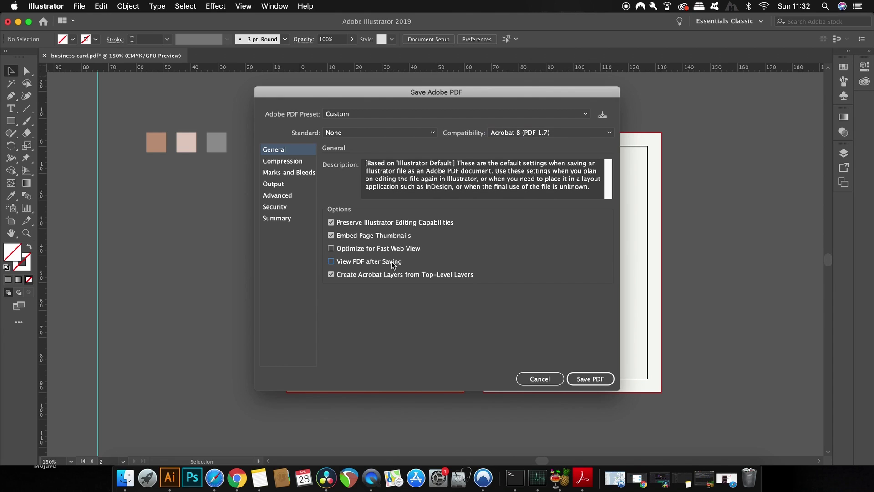
click(398, 264)
click(292, 162)
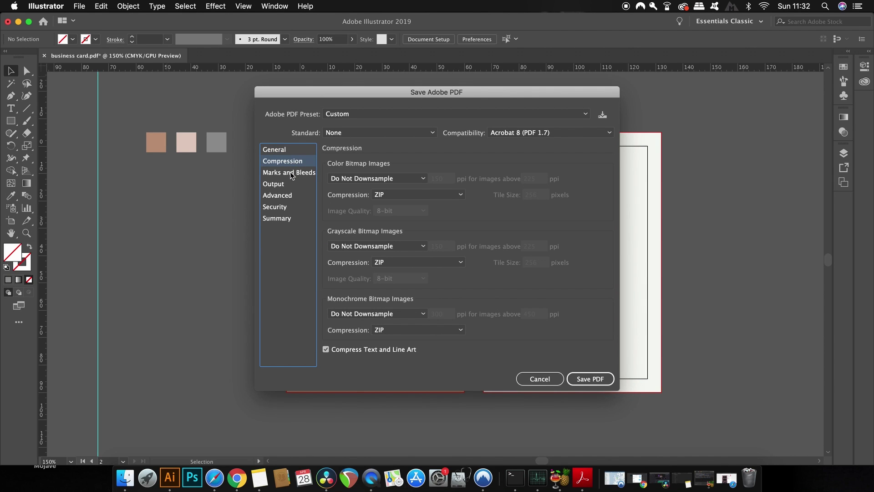
Turn on all printer's marks except Page Information and Color Bars
click(292, 174)
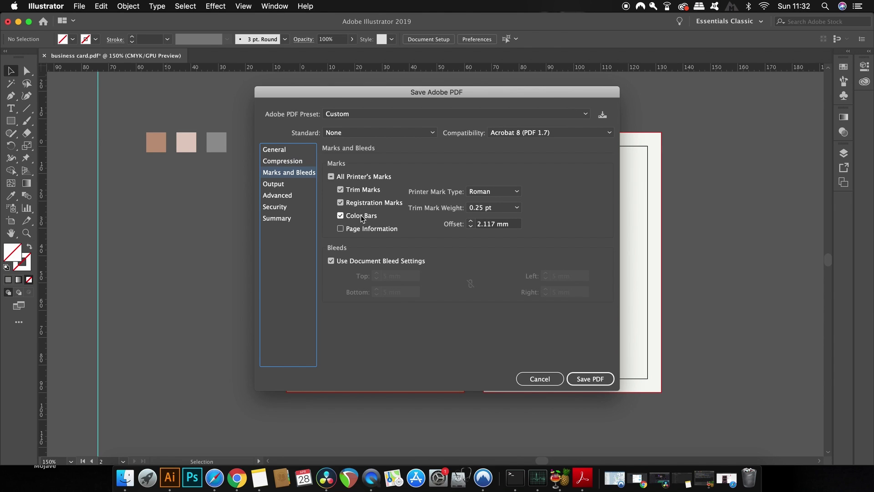
click(331, 177)
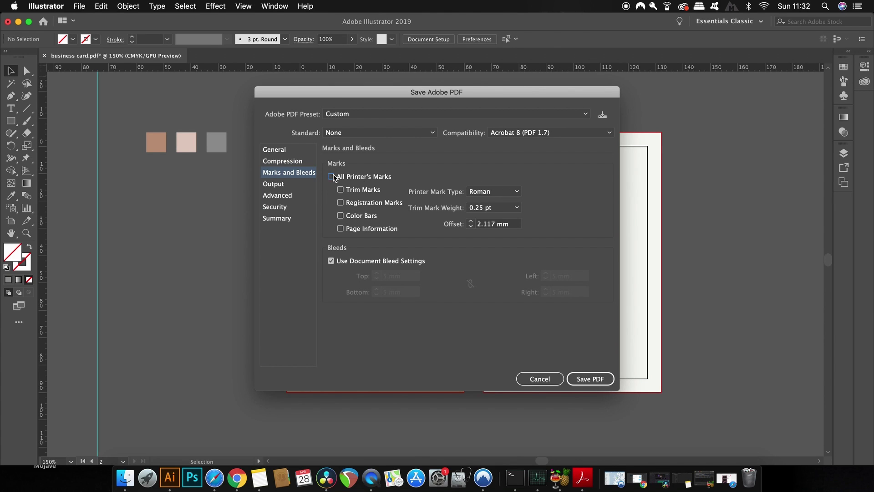
click(369, 228)
click(363, 216)
Review the Output, Advanced, Security and Summary settings, then save the PDF
click(289, 184)
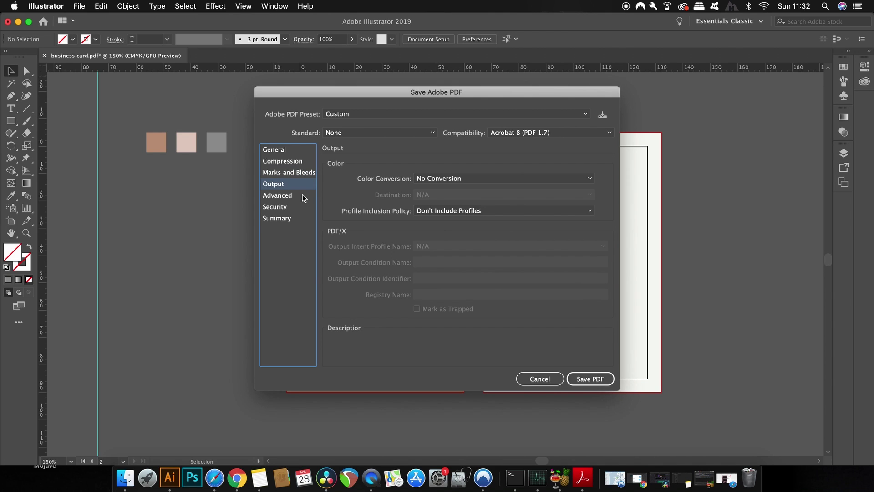
click(302, 196)
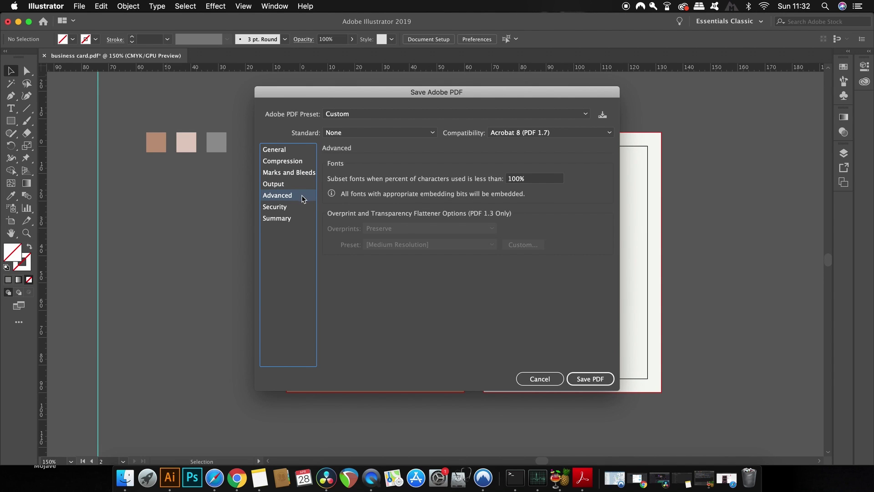
click(296, 209)
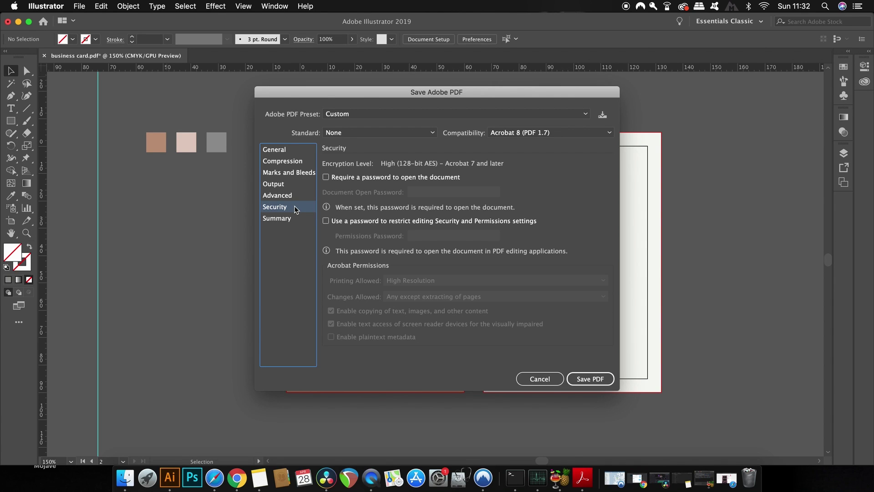
click(294, 218)
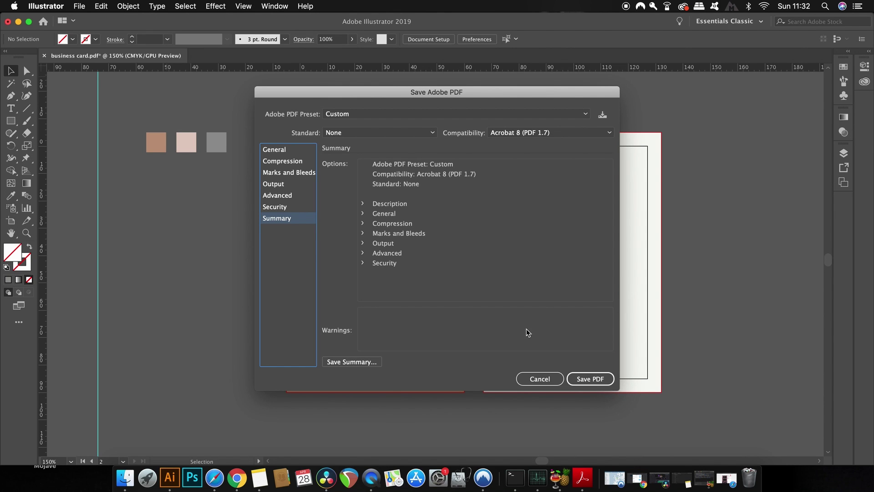
click(605, 381)
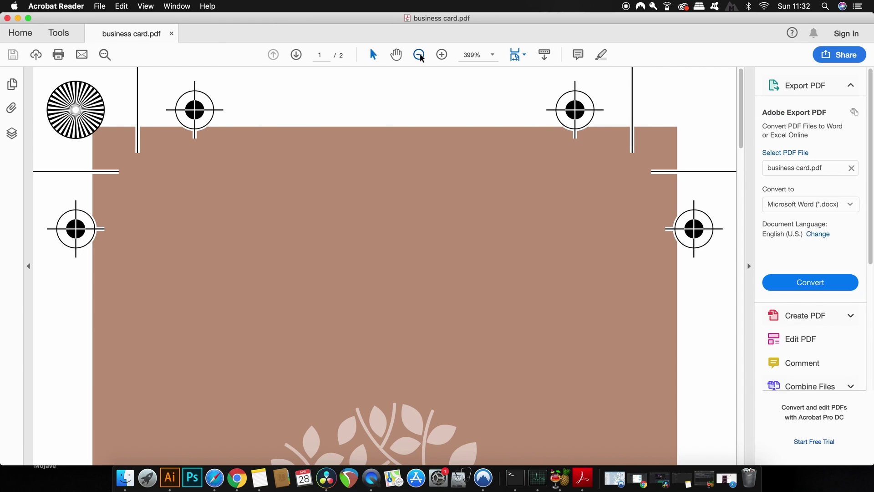
Zoom out to the whole front card, then switch Acrobat Reader to Two Page View
click(419, 55)
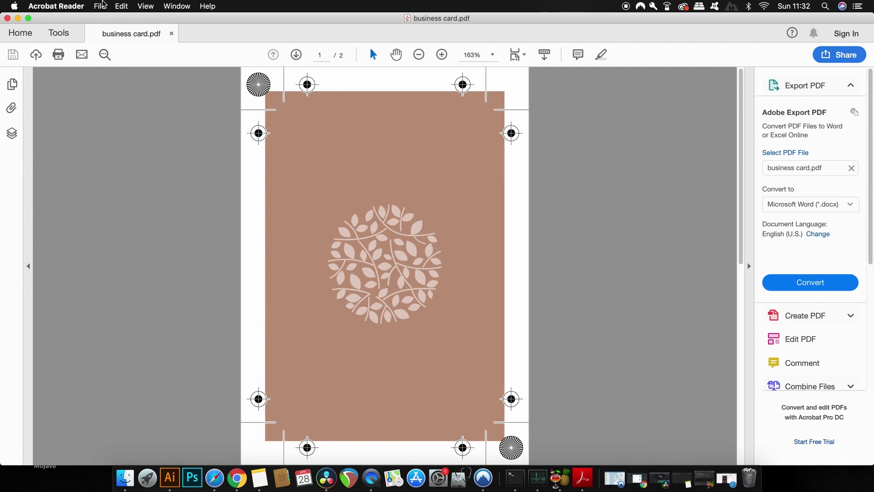
click(143, 5)
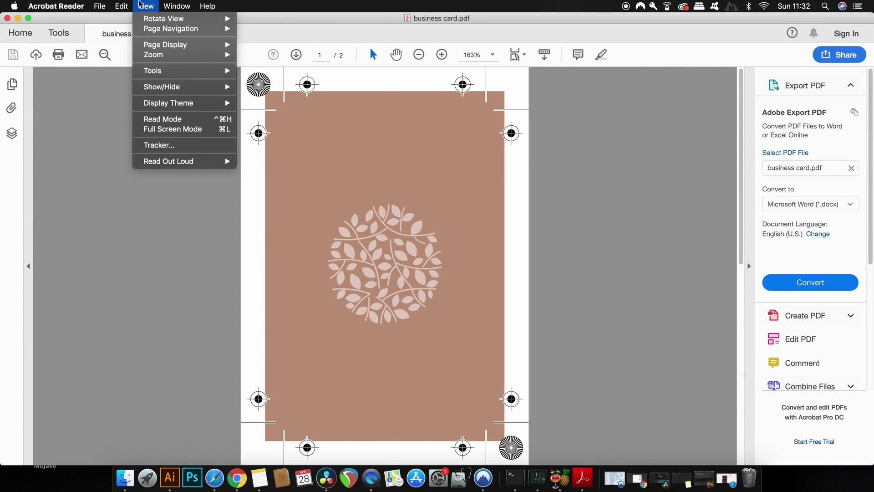
mouse_move(172, 45)
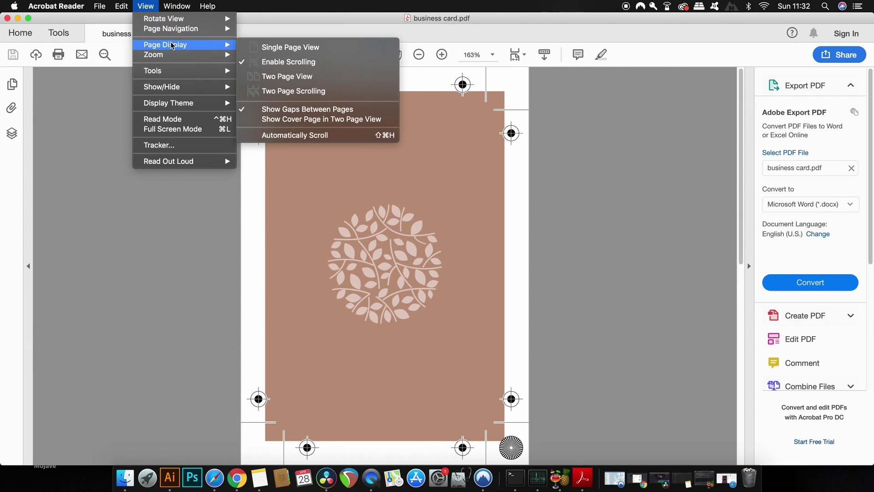
click(330, 78)
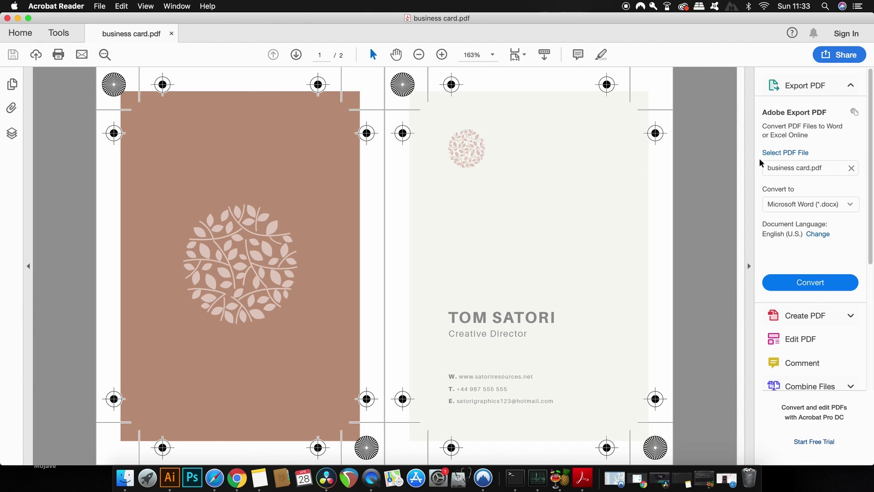